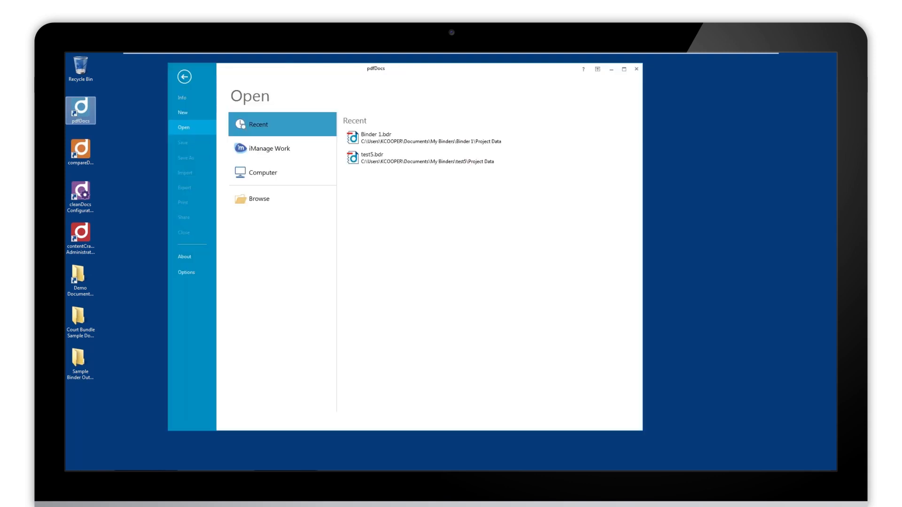
- Start a new binder project based on a template
click(183, 113)
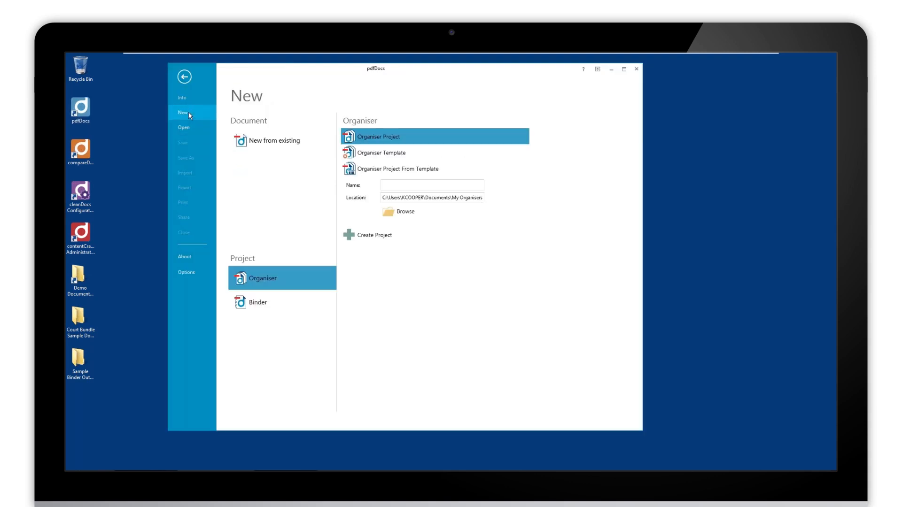
click(267, 304)
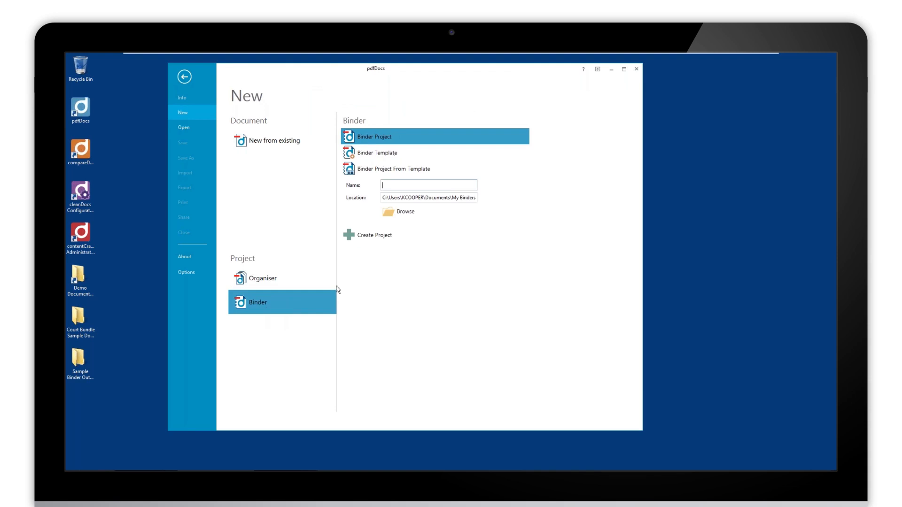
click(399, 169)
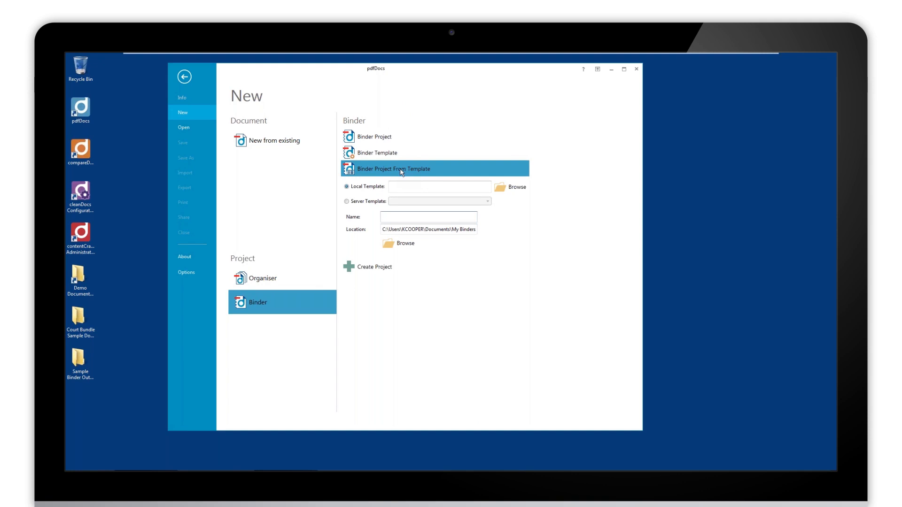
- Choose the server template 'Family Court Template' and begin naming the project Binder Test
click(347, 201)
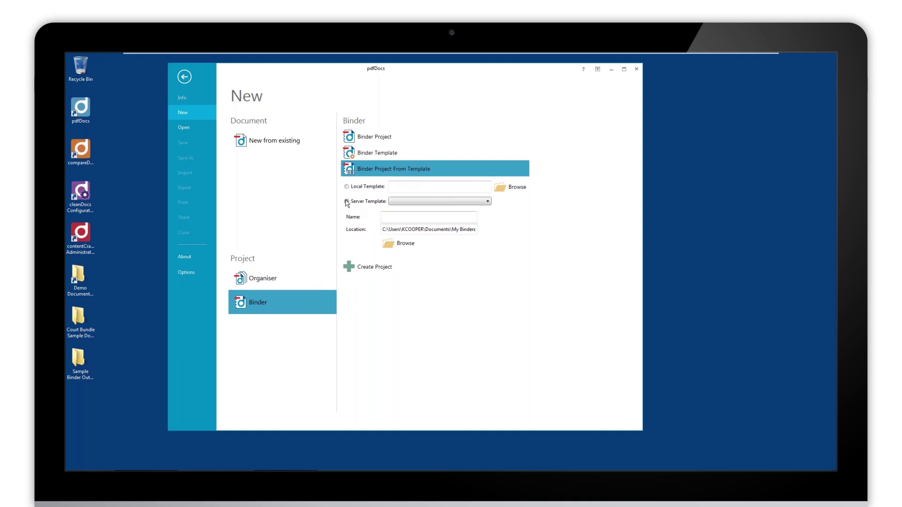
click(424, 201)
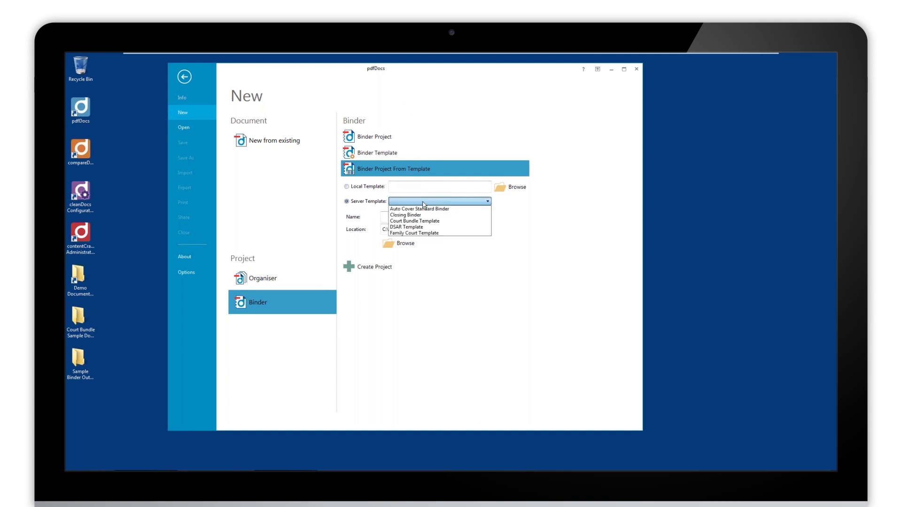
click(445, 234)
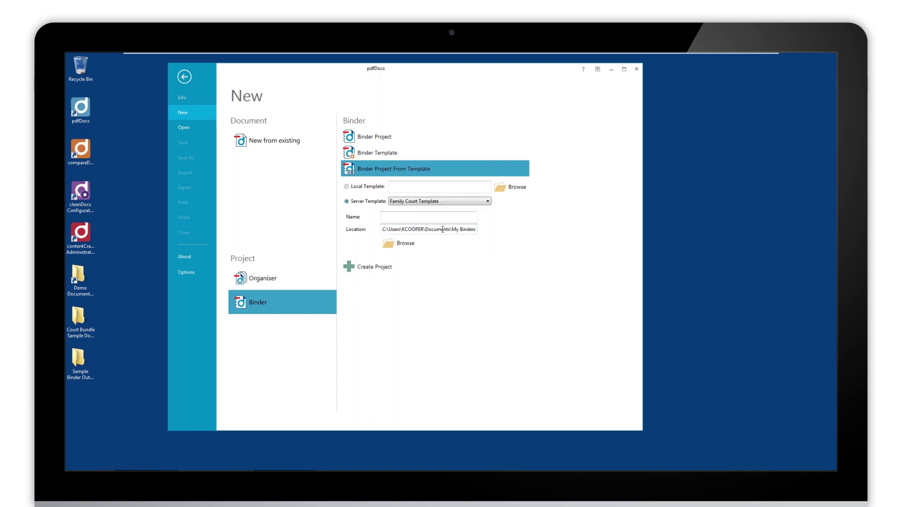
click(390, 217)
text(Binder )
text(Test)
- Create the Binder Test project and maximize its window
click(373, 268)
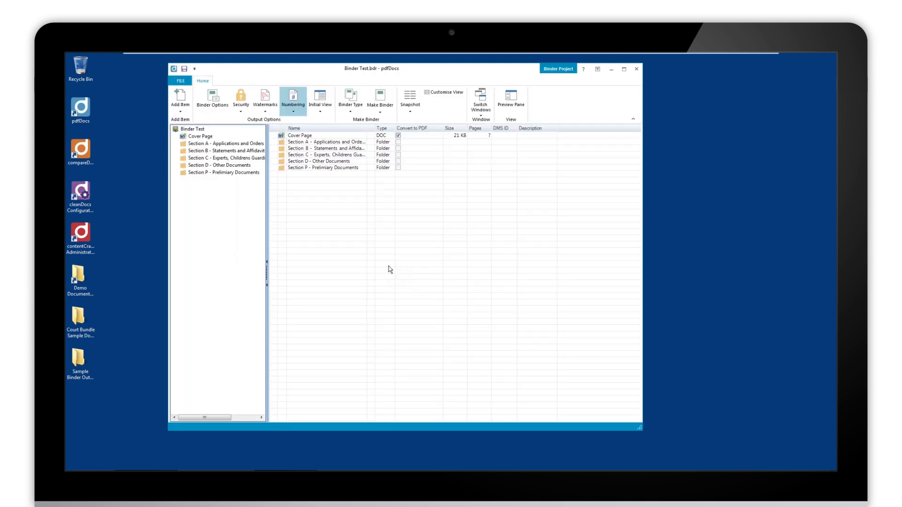
click(625, 68)
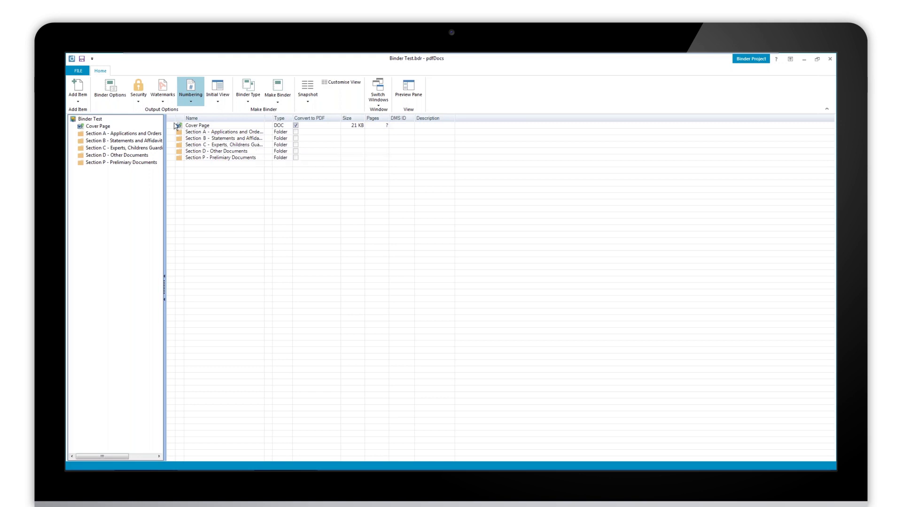
- Edit the Cover Page item, opening it in Word after acknowledging the notice
click(192, 127)
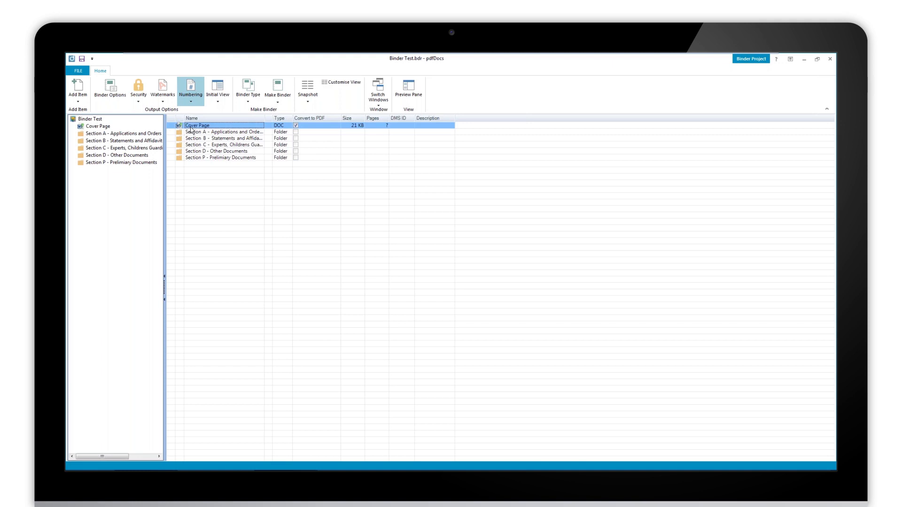
right_click(192, 127)
click(230, 131)
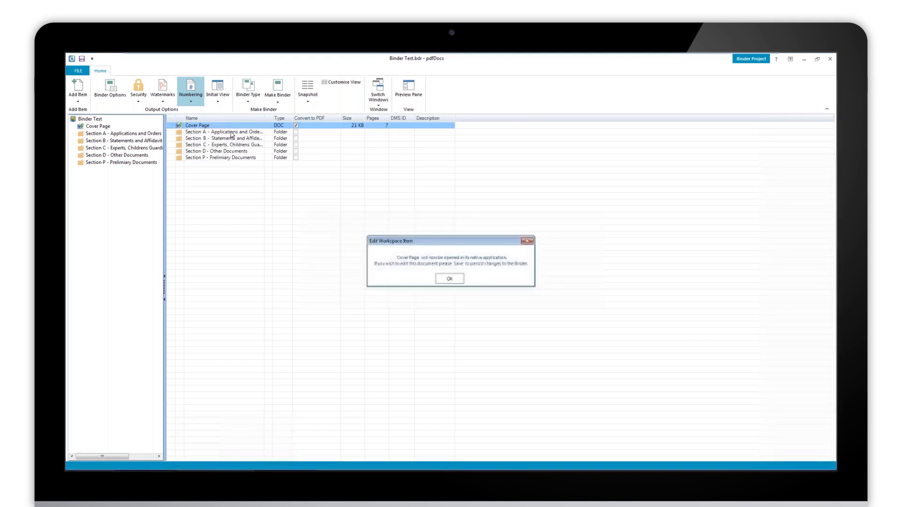
click(452, 281)
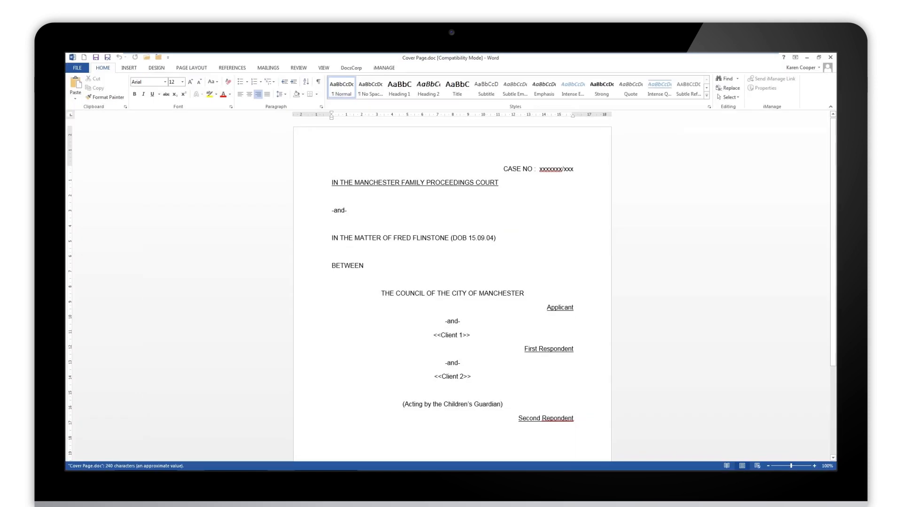
double_click(552, 171)
text(12)
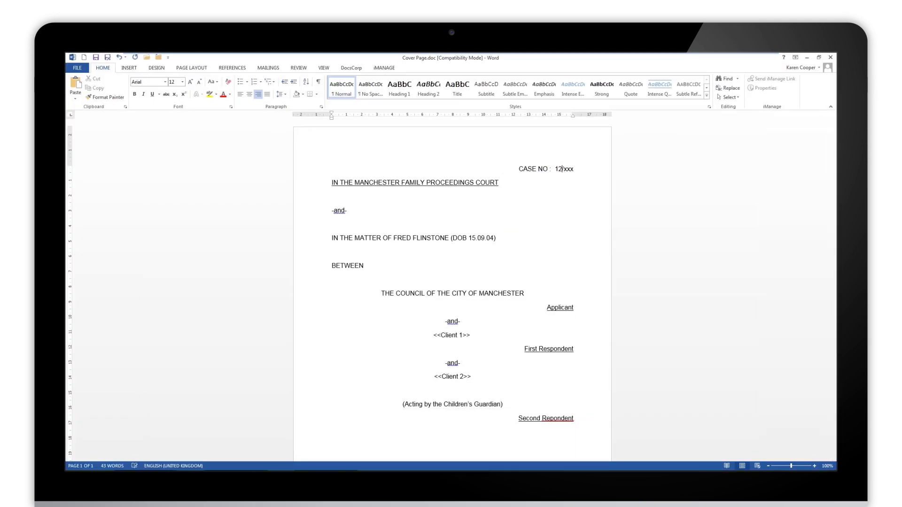
text(3456)
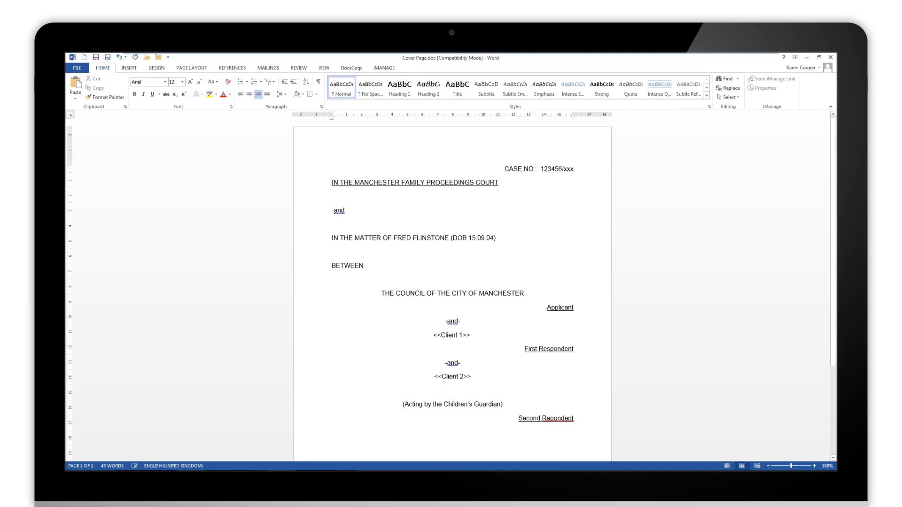
double_click(567, 170)
text(789)
drag(471, 336, 434, 337)
text(Neil )
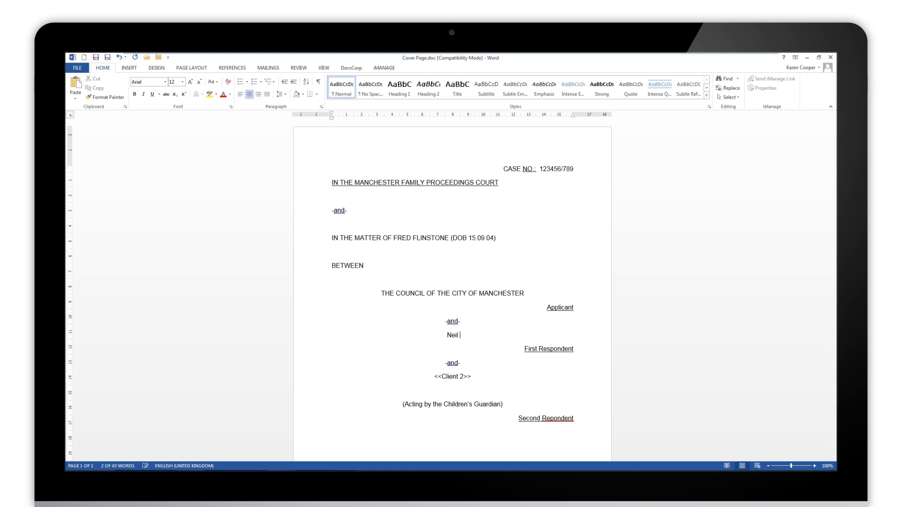
text(McLaughlin)
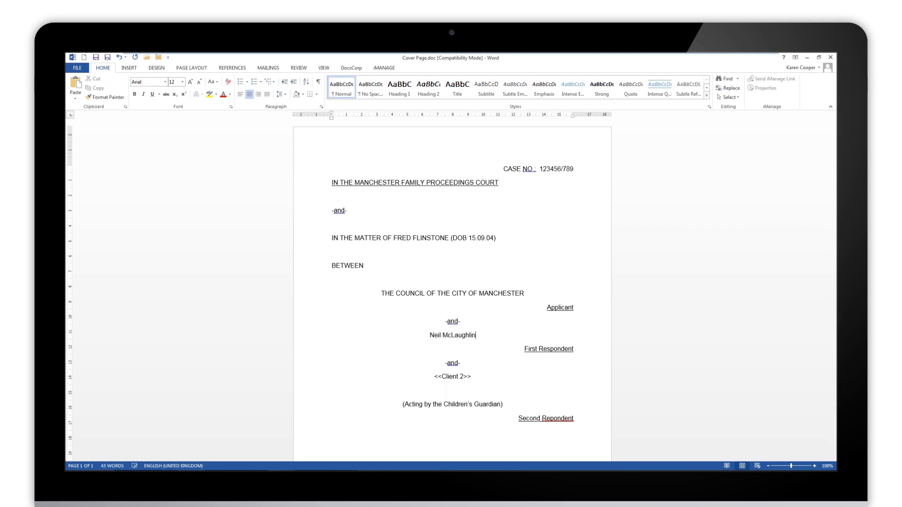
drag(475, 378, 434, 377)
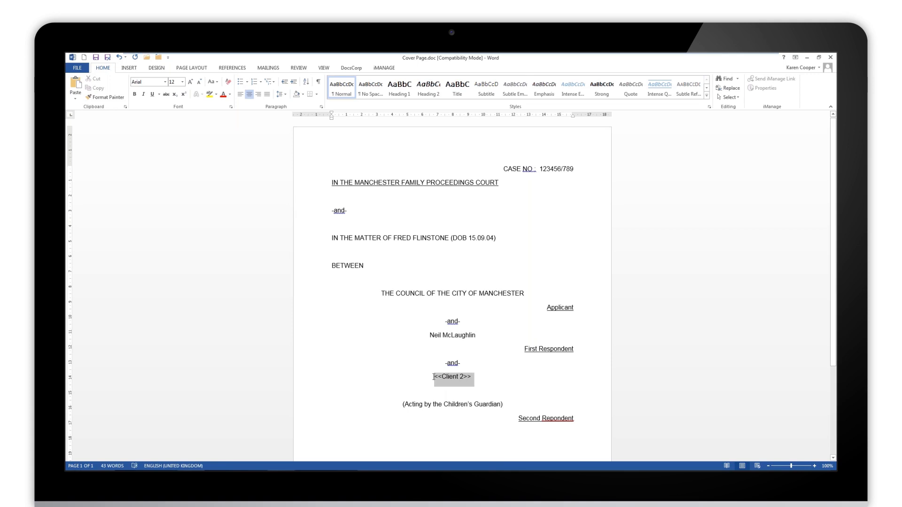
text(Paul Darby)
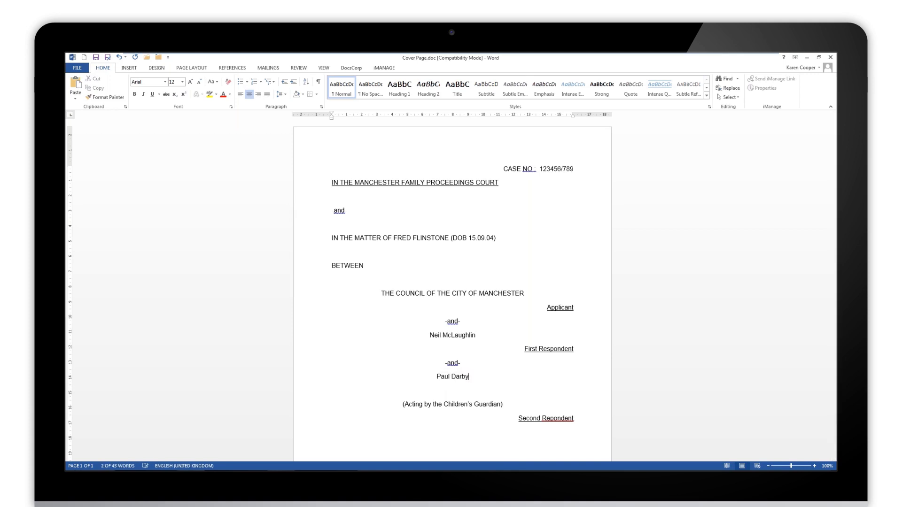
scroll(490, 360, down, 1)
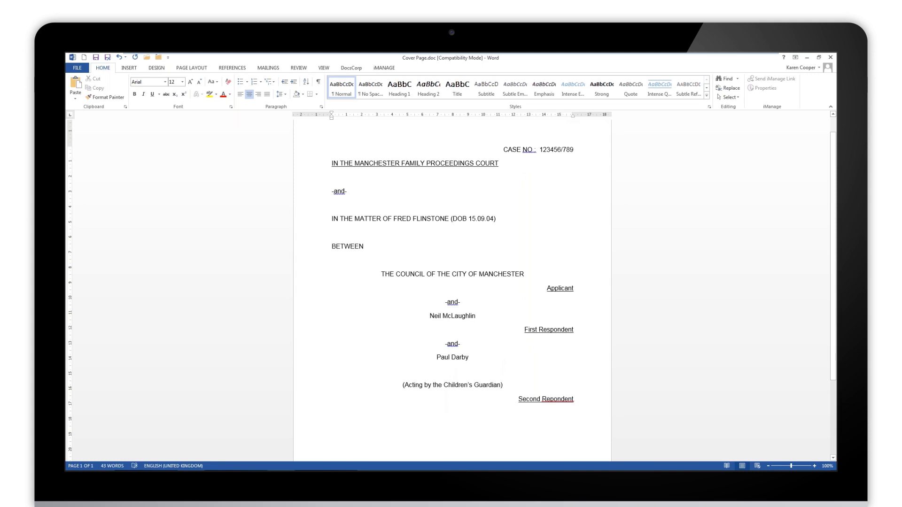
- Close the cover page in Word, answering the iManage save-changes prompt
click(830, 58)
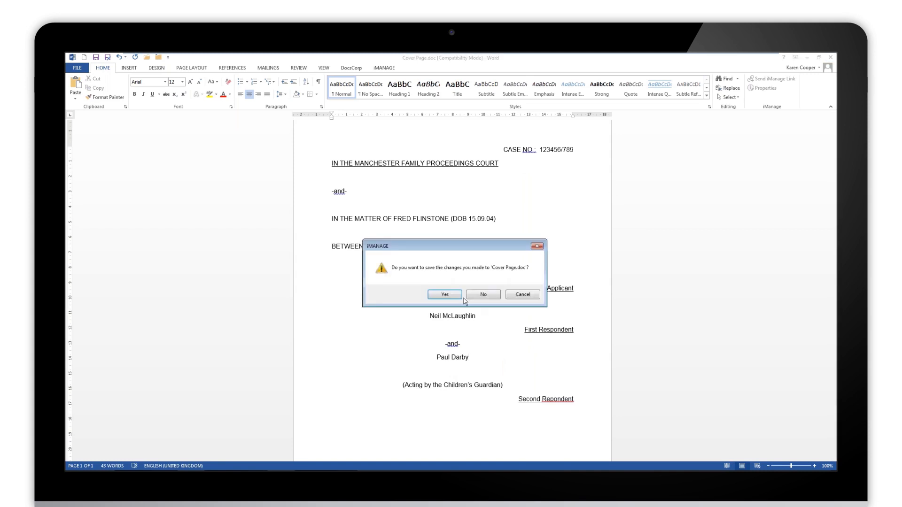
click(445, 295)
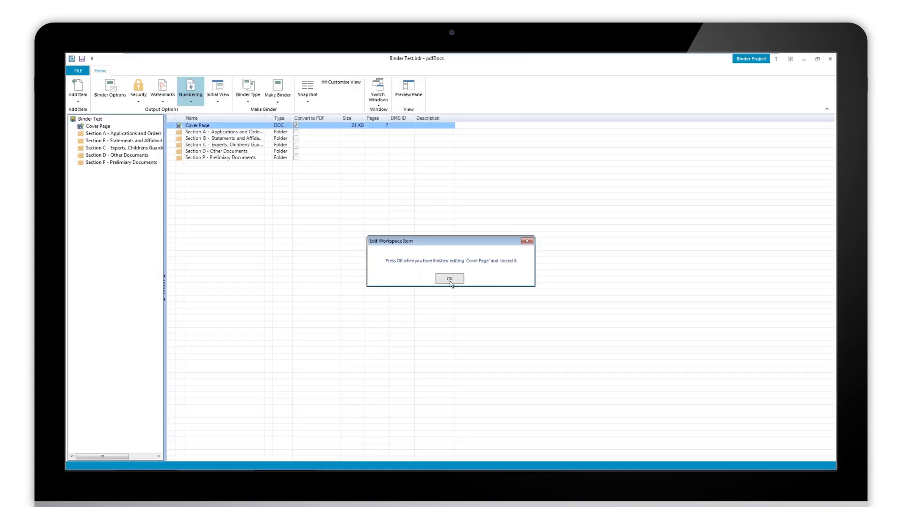
- Confirm the cover page edit is finished in the Edit Workspace Item dialog
click(449, 280)
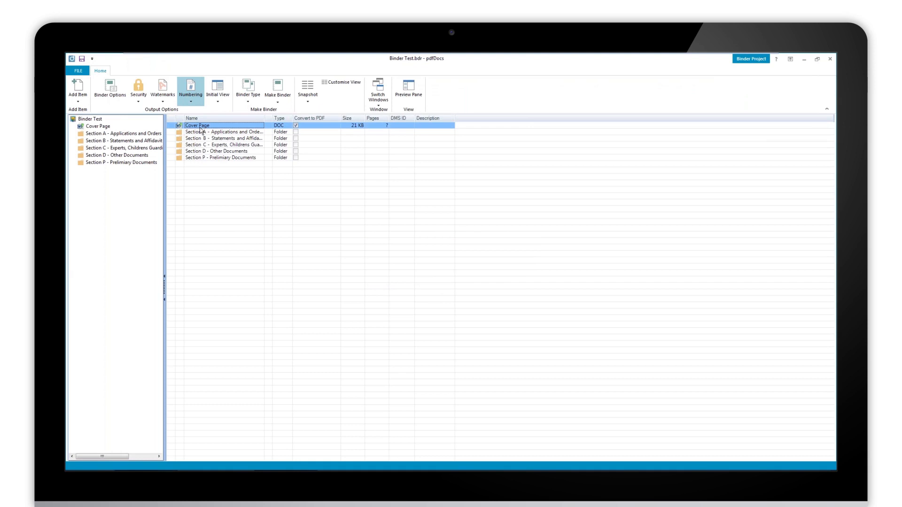
- Add items from iManage Work as individual documents, bringing up the document browser
click(78, 101)
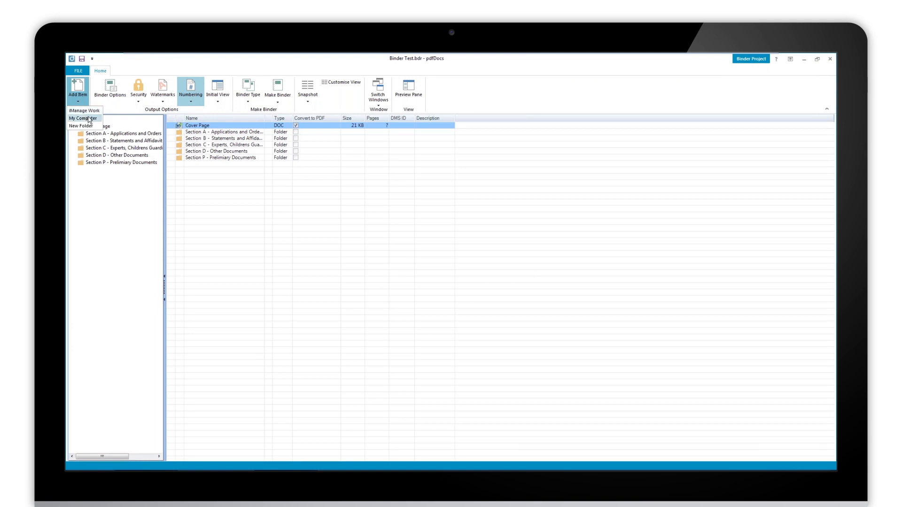
click(85, 111)
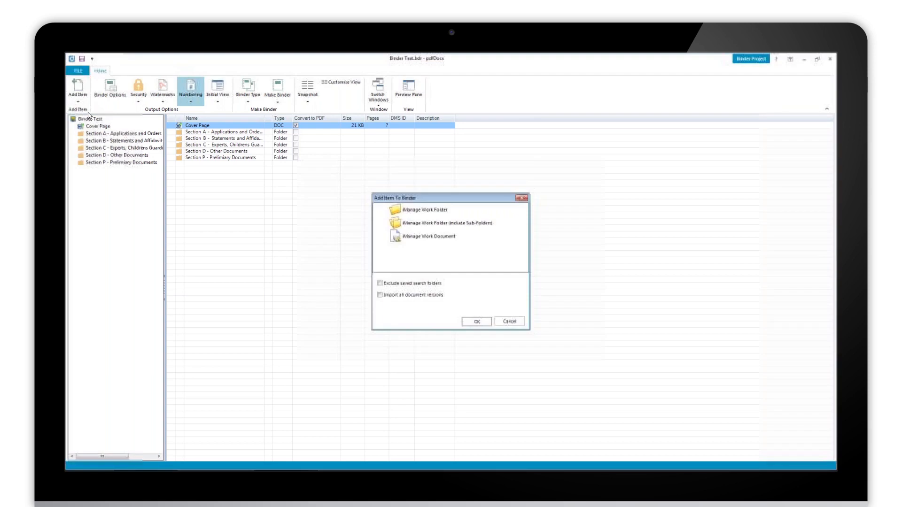
click(408, 236)
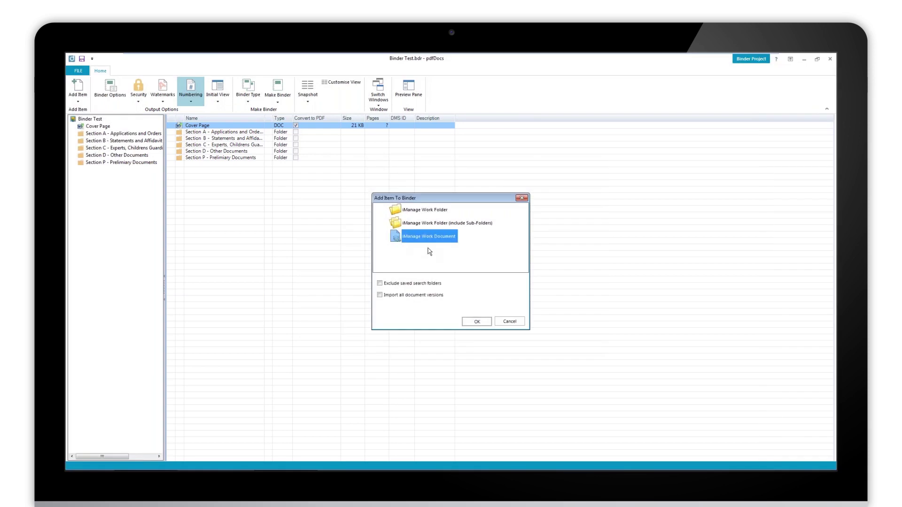
click(477, 322)
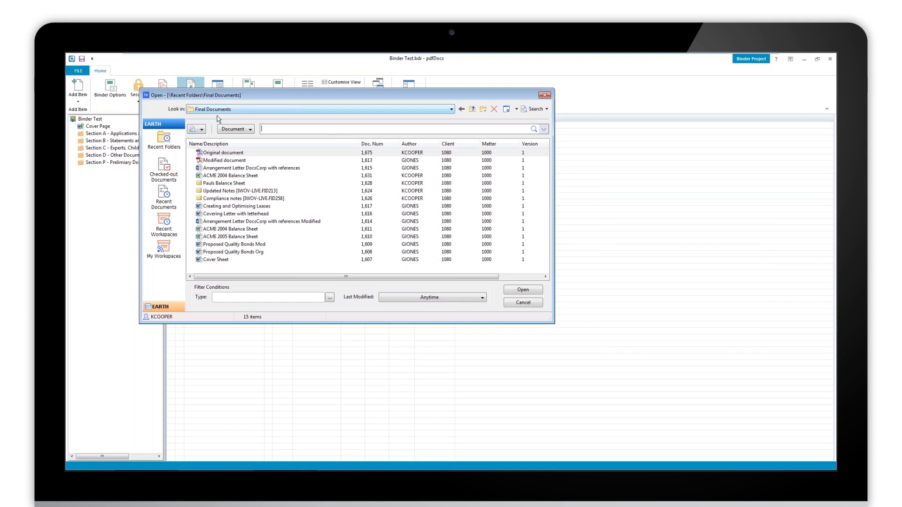
- Select all 15 Final Documents from Original document through Cover Sheet and import them
click(215, 154)
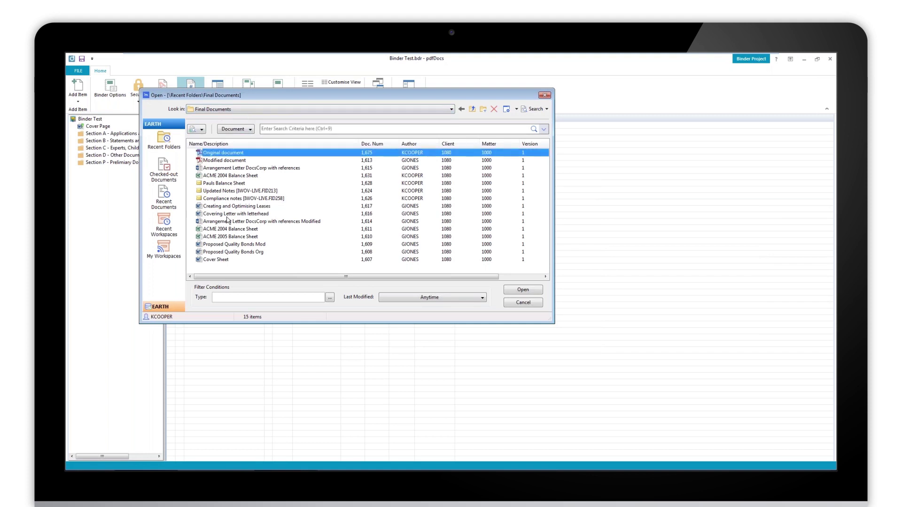
shift+click(211, 260)
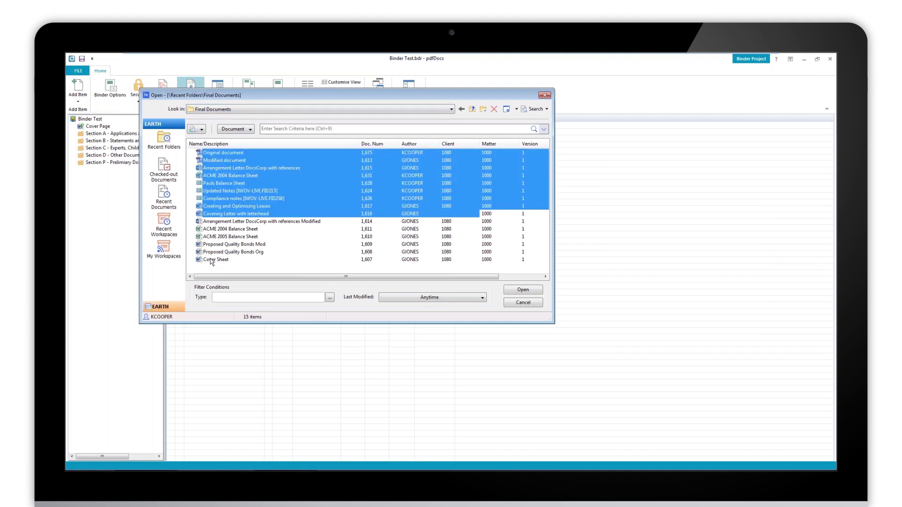
click(524, 290)
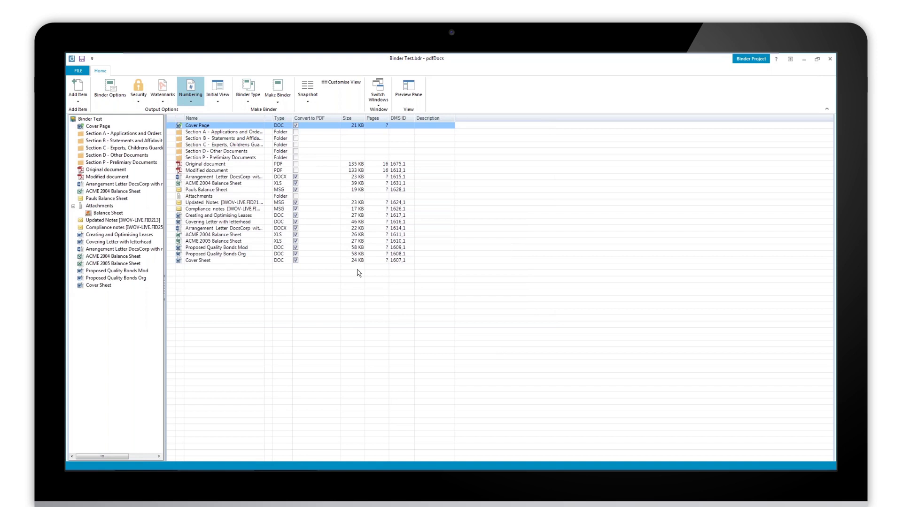
- Move Original document through Pauls Balance Sheet into Section A and expand Attachments
click(189, 165)
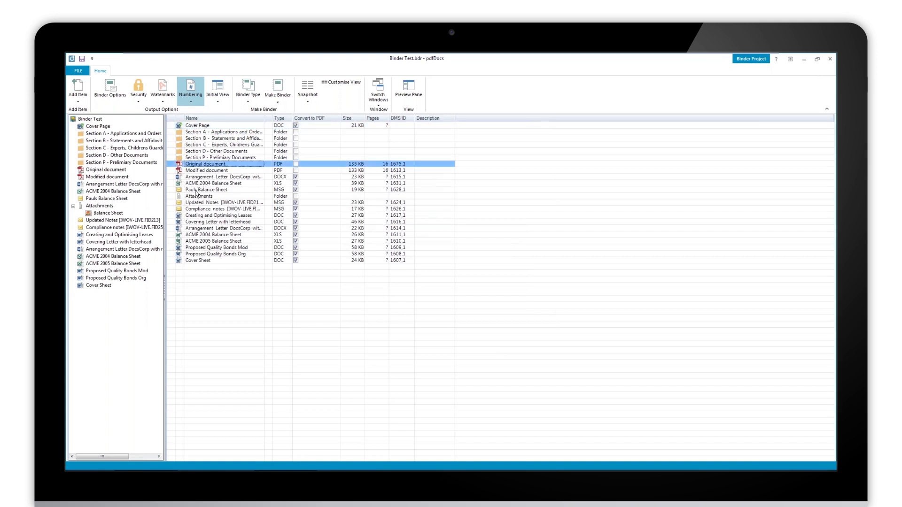
shift+click(198, 190)
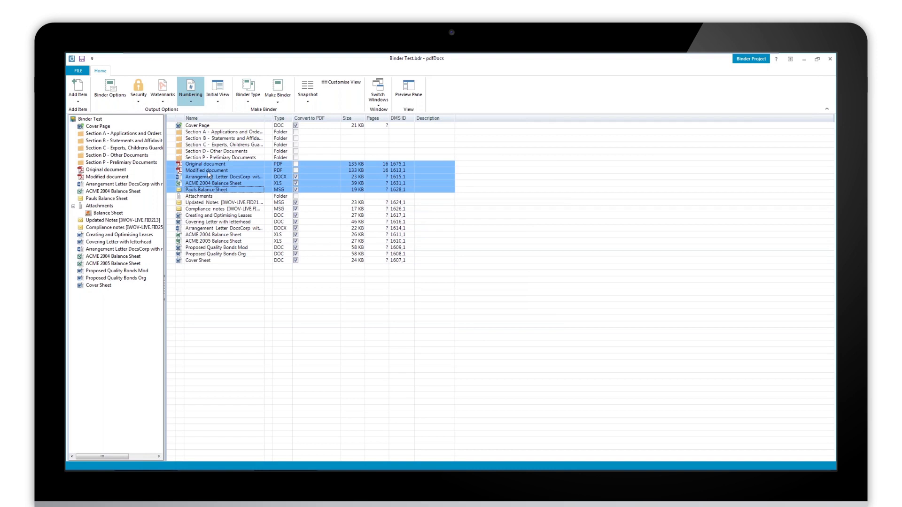
drag(209, 174, 222, 133)
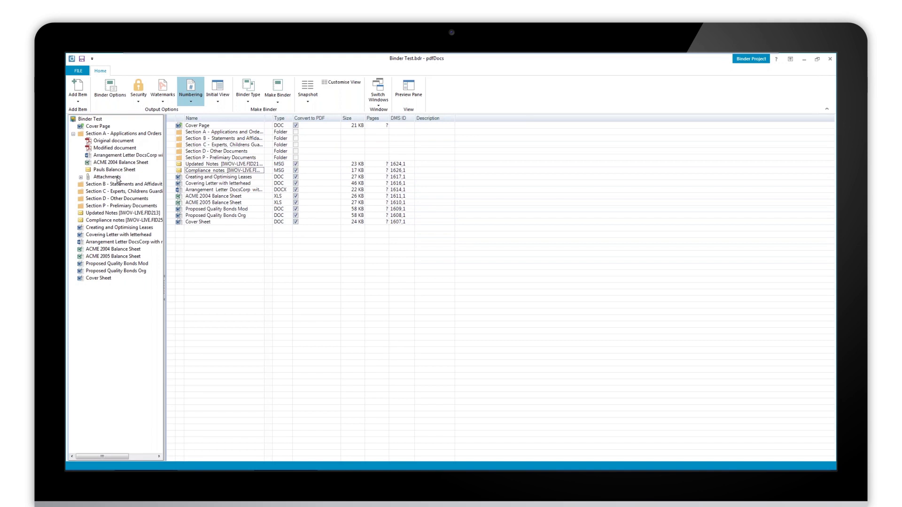
click(82, 177)
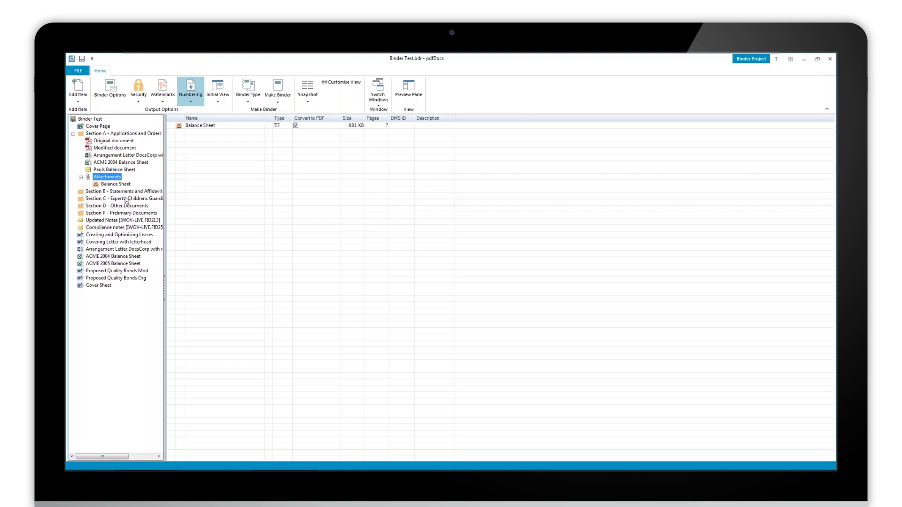
- Move Updated Notes through Covering Letter into Section B, and Arrangement Letter and ACME 2004 Balance Sheet into Section C
click(90, 119)
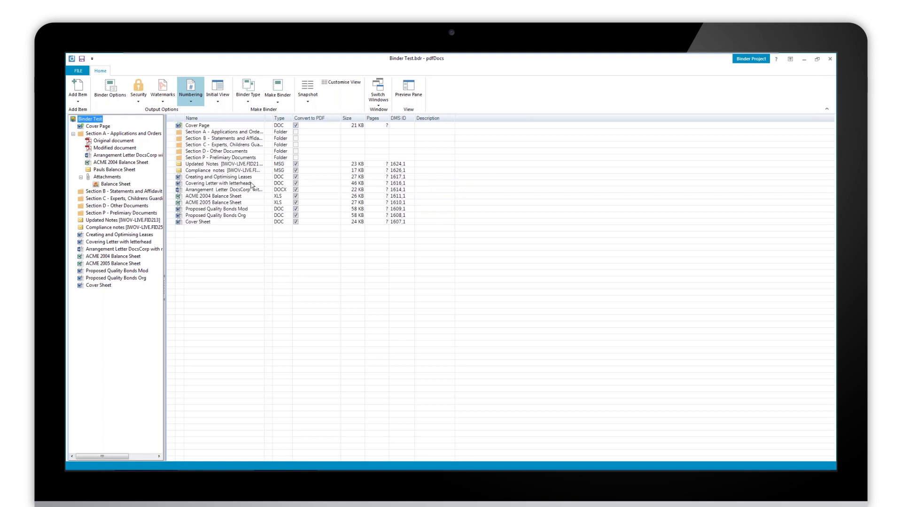
click(198, 165)
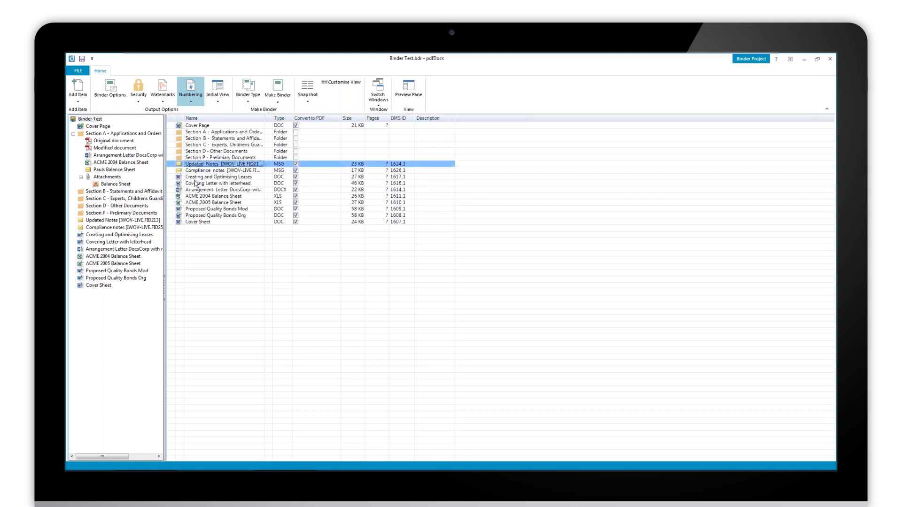
shift+click(197, 184)
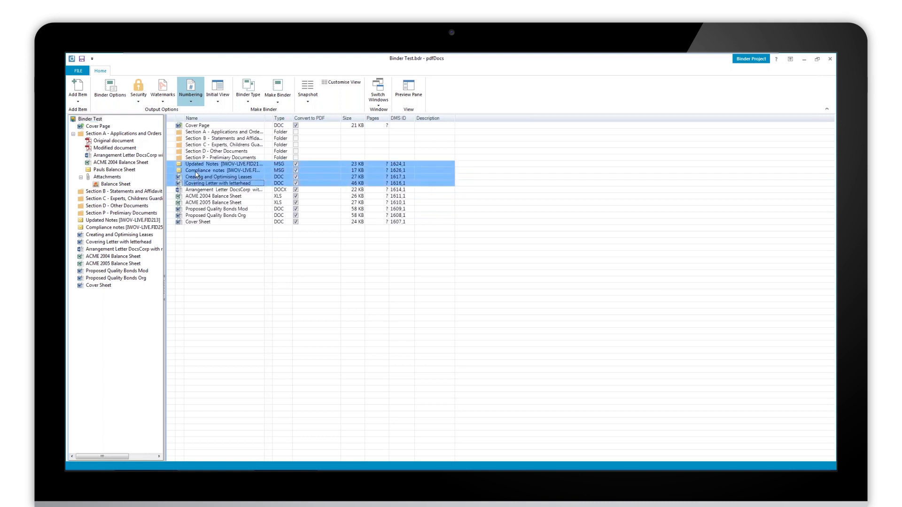
drag(199, 163, 203, 139)
click(202, 164)
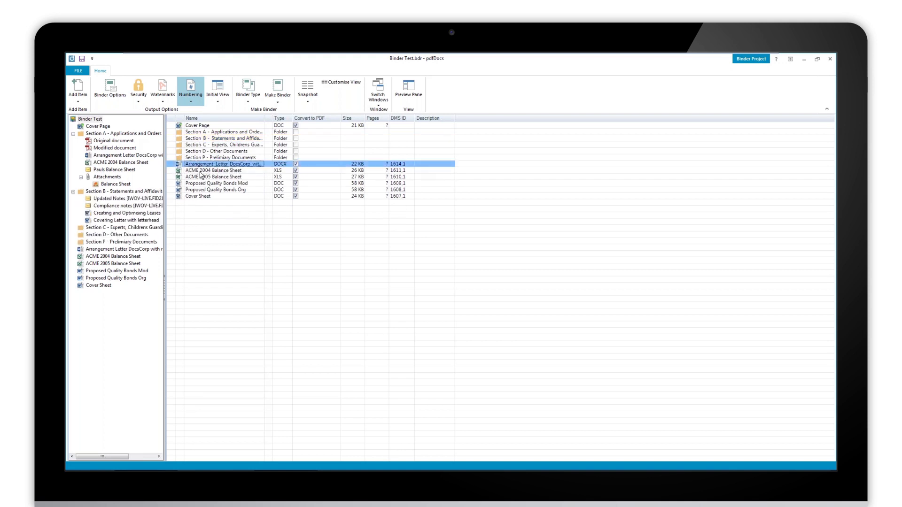
shift+click(202, 171)
drag(201, 172, 205, 145)
- Move ACME 2005 Balance Sheet and Proposed Quality Bonds Mod into Section D, and the last two documents into Section P
click(199, 166)
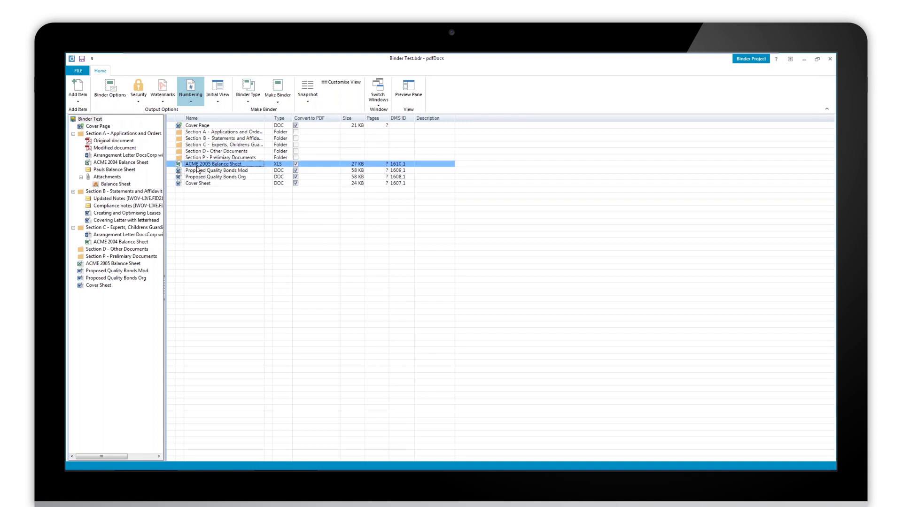
shift+click(199, 171)
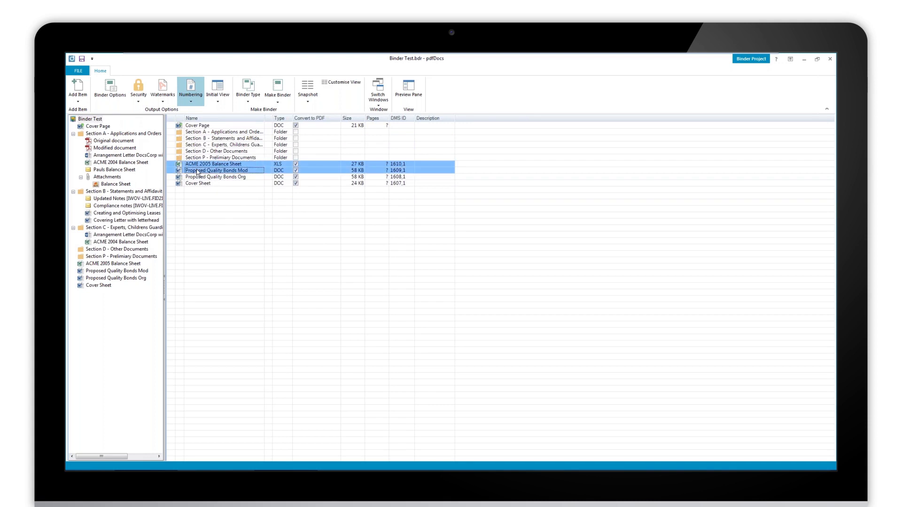
key(shift)
key(shift)
key(shift)
key(Escape)
drag(205, 171, 207, 155)
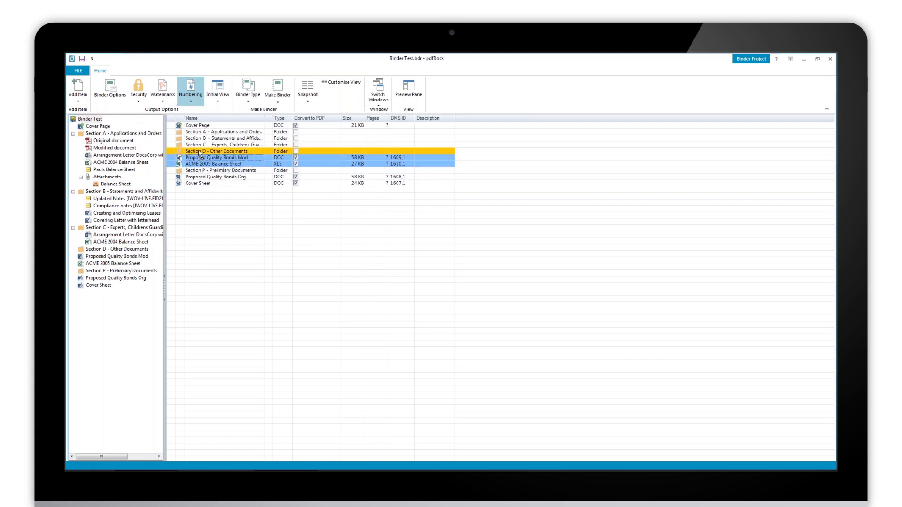
click(199, 164)
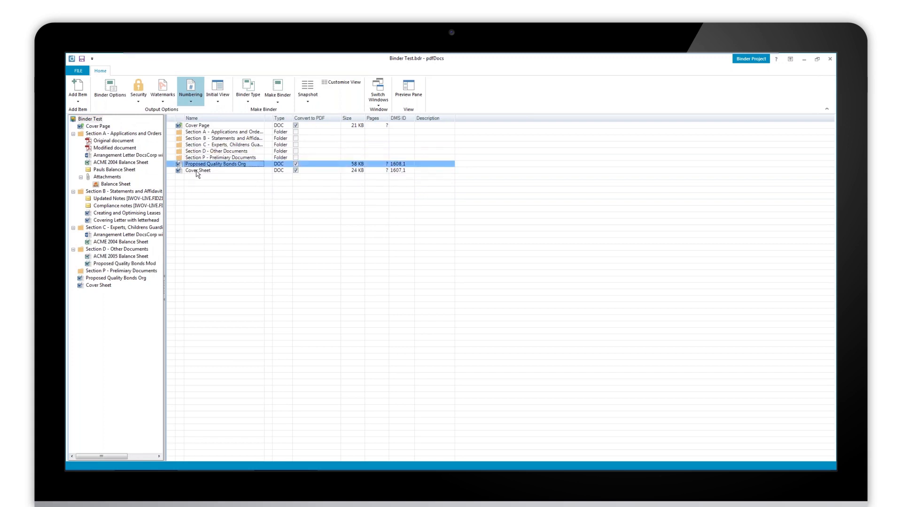
shift+click(197, 171)
drag(199, 170, 202, 158)
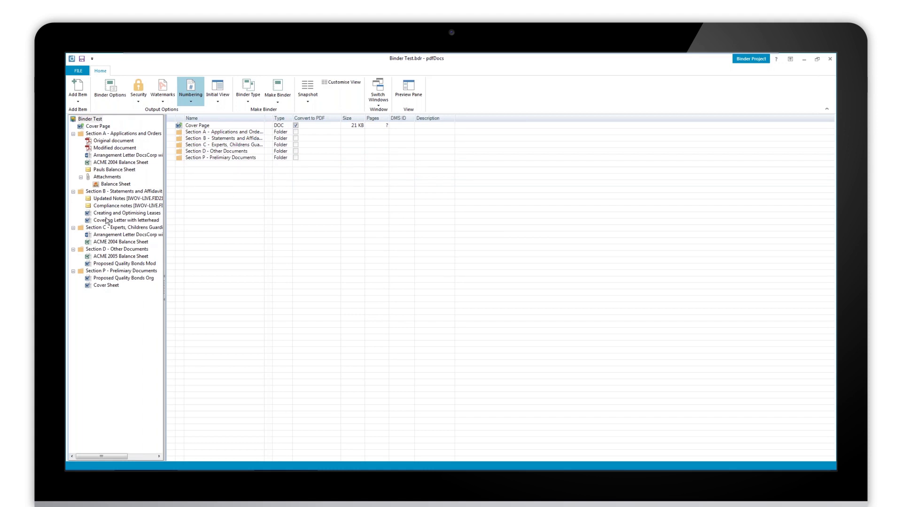
- Move Original document below ACME 2004 Balance Sheet within Section A
click(101, 135)
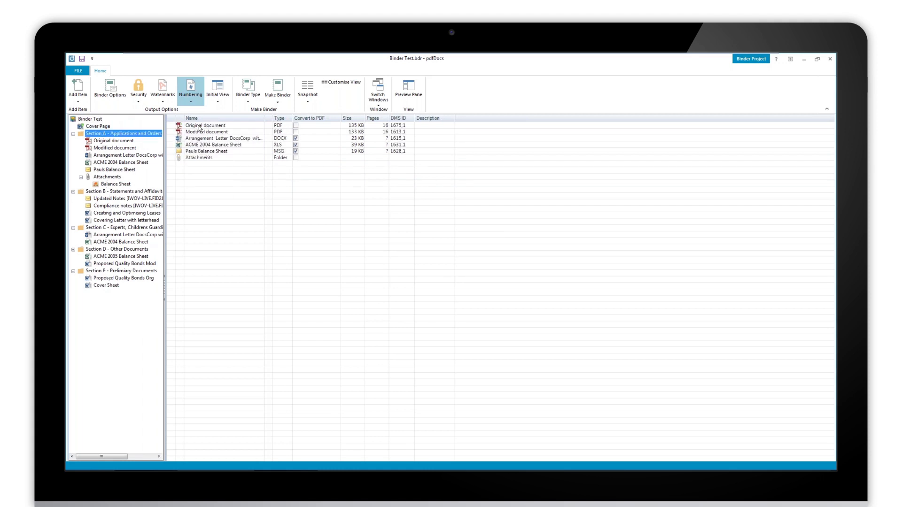
mouse_move(200, 129)
mouse_down()
mouse_move(205, 162)
mouse_move(199, 149)
mouse_up()
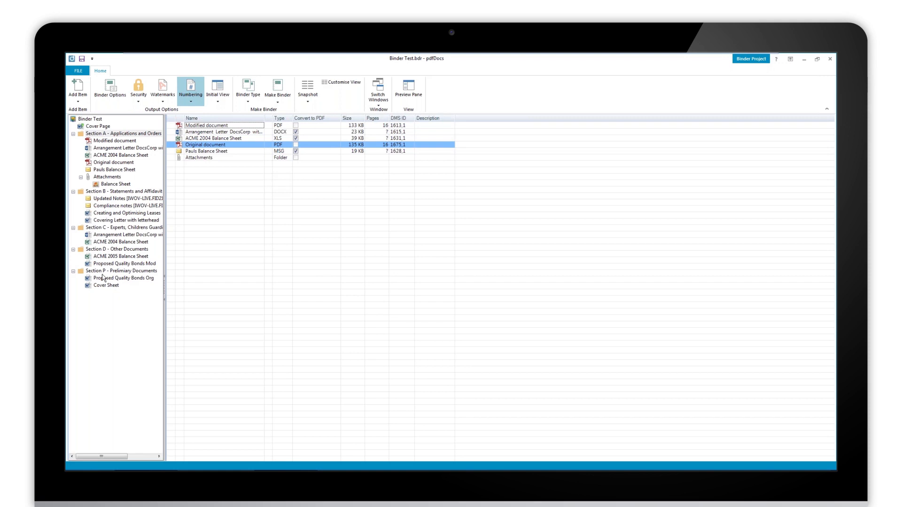
- Rename Section P's Cover Sheet document to Neils Doc
click(120, 271)
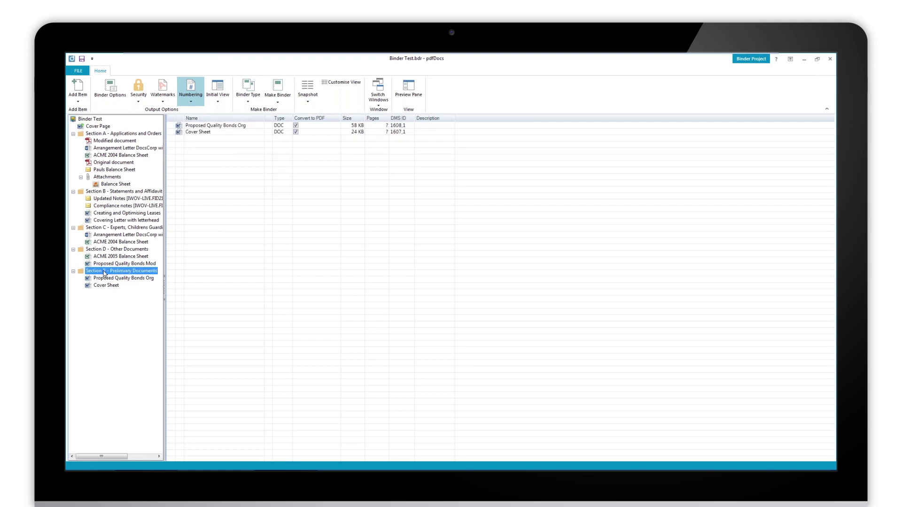
right_click(198, 133)
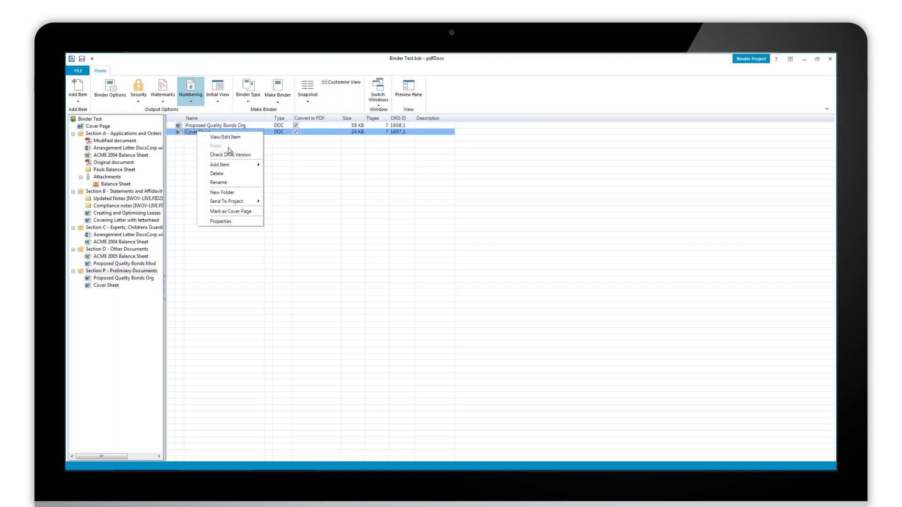
click(235, 186)
text(Neils Doc)
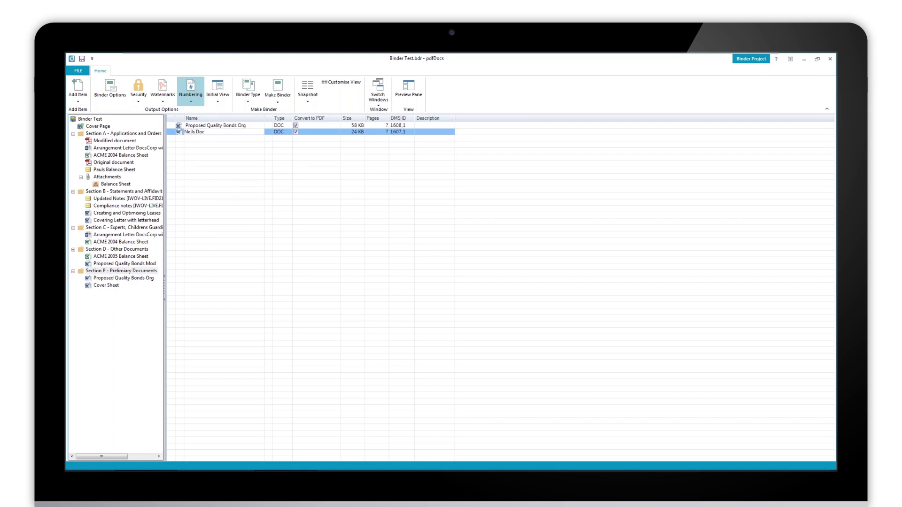
key(Return)
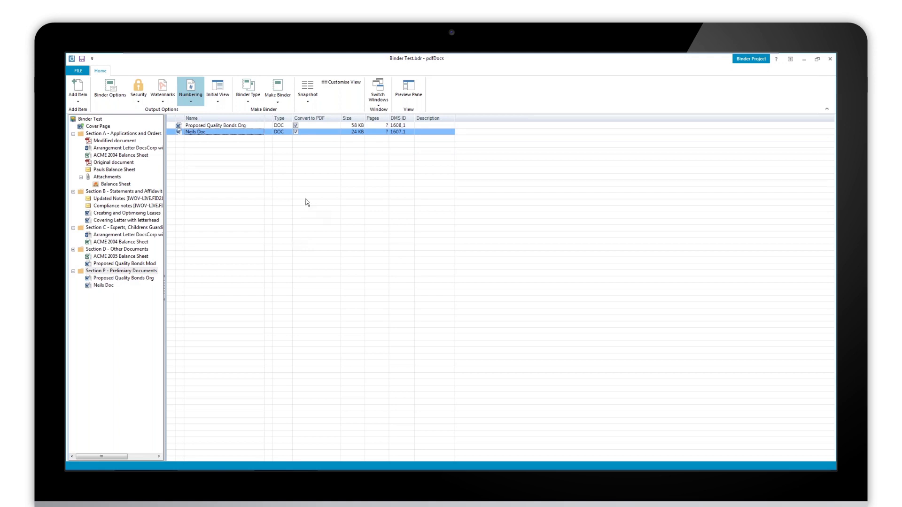
- Preview the Covering Letter with letterhead from Section B in the preview pane
click(127, 206)
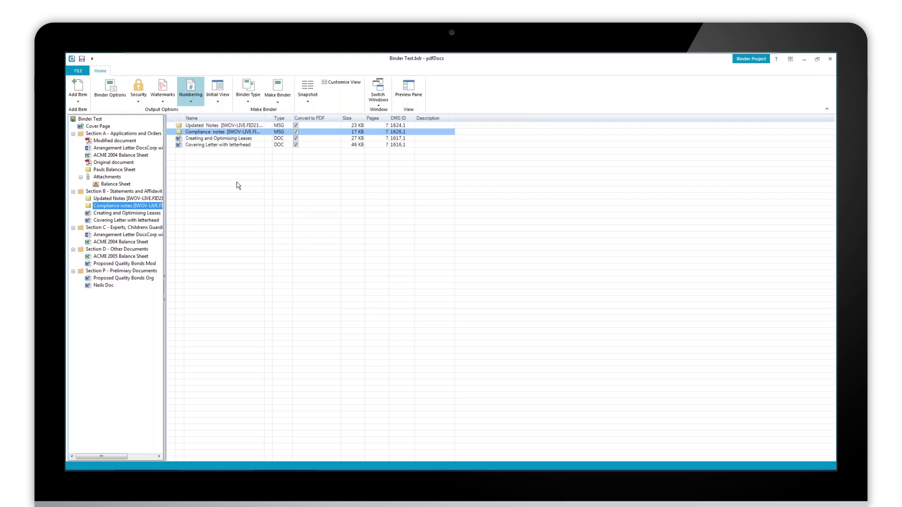
click(127, 220)
click(408, 92)
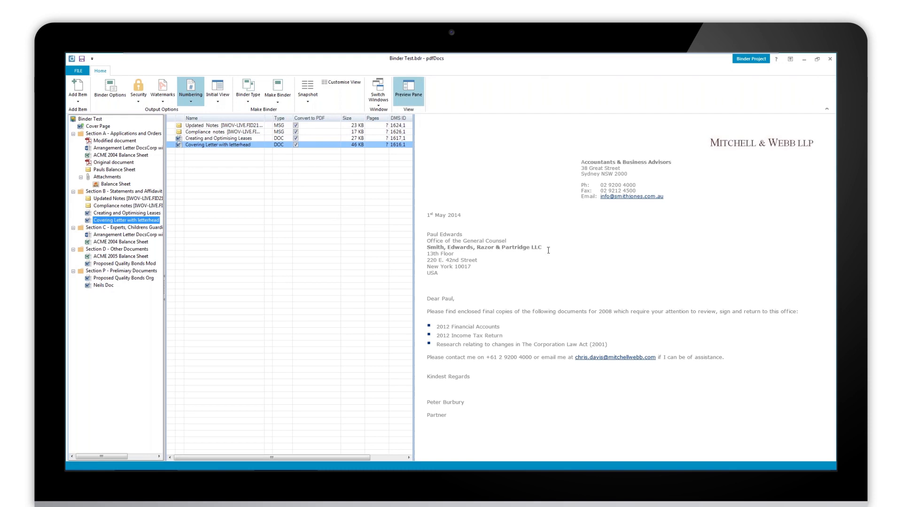
click(284, 231)
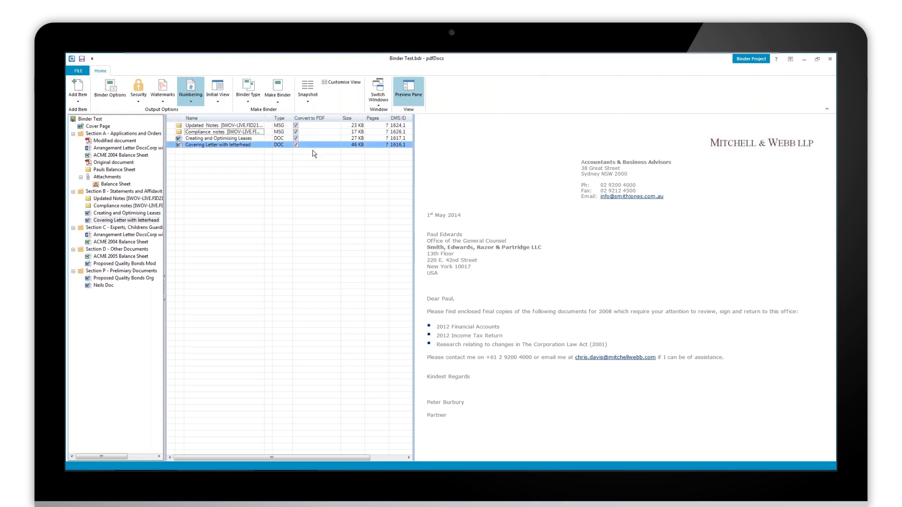
- Bring up the Make Binder settings for Binder Test
click(278, 92)
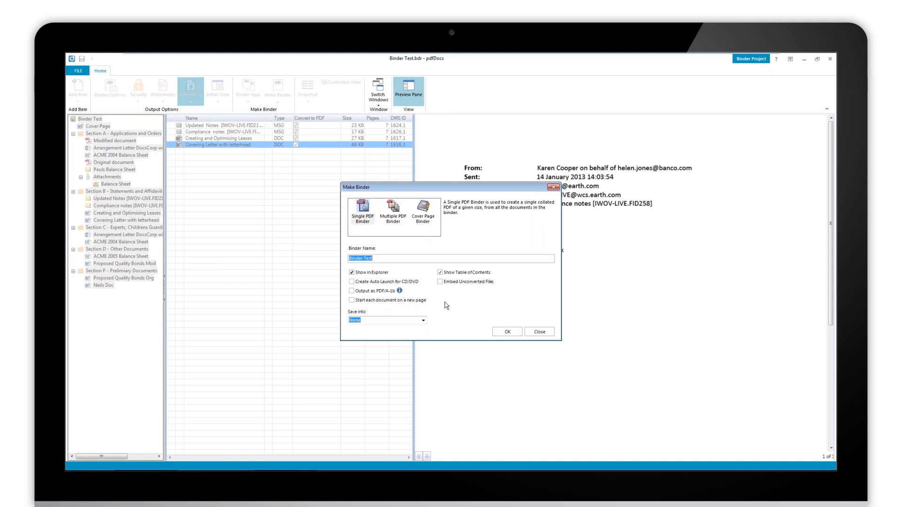
- Build Binder Test as a Single PDF Binder and dismiss the finished build dialog
click(507, 332)
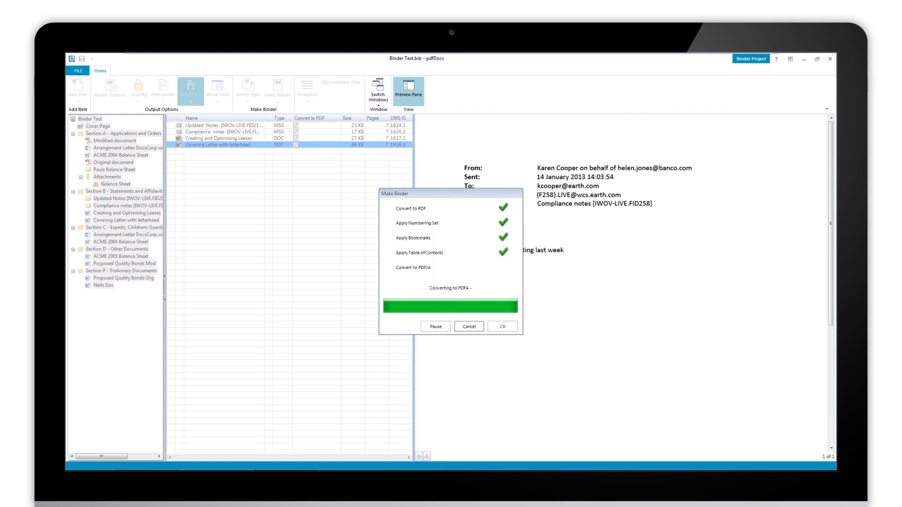
click(503, 326)
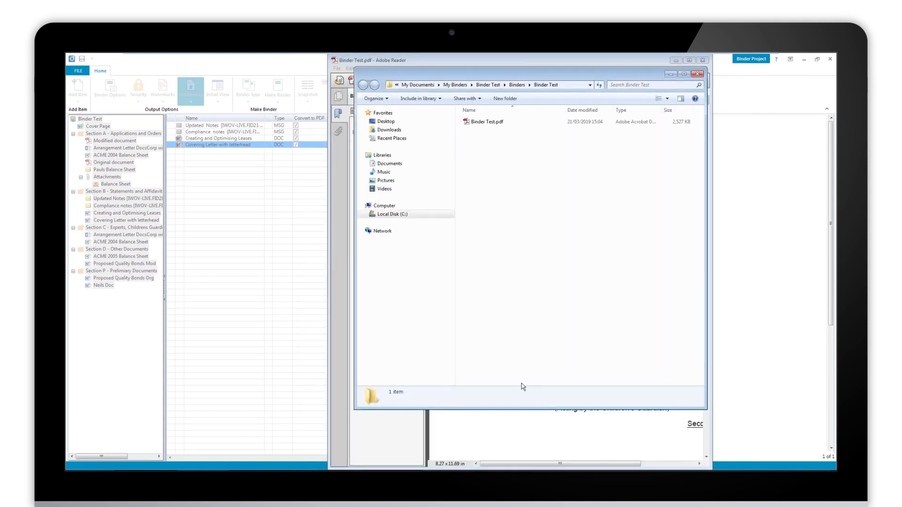
- Dismiss the Explorer window and maximize Adobe Reader showing Binder Test.pdf
click(507, 437)
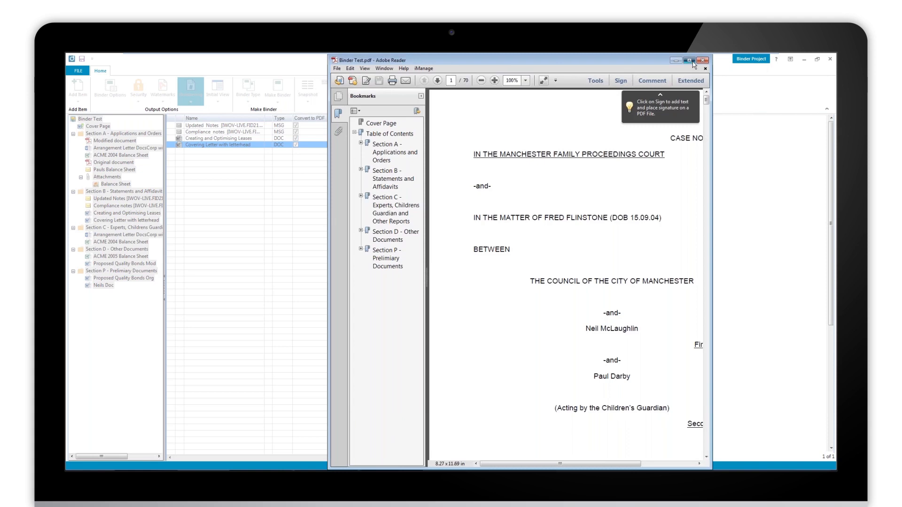
click(693, 61)
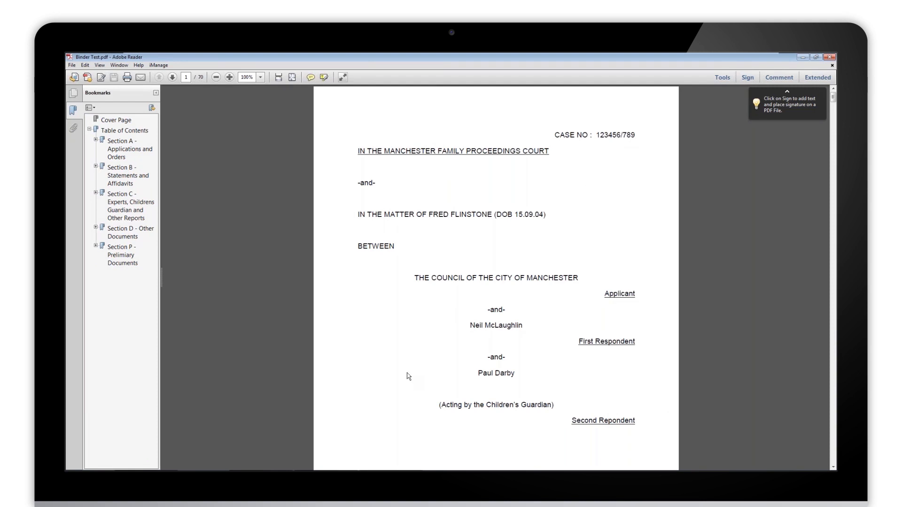
- Jump to the Index to Bundle page via the Table of Contents bookmark
click(126, 130)
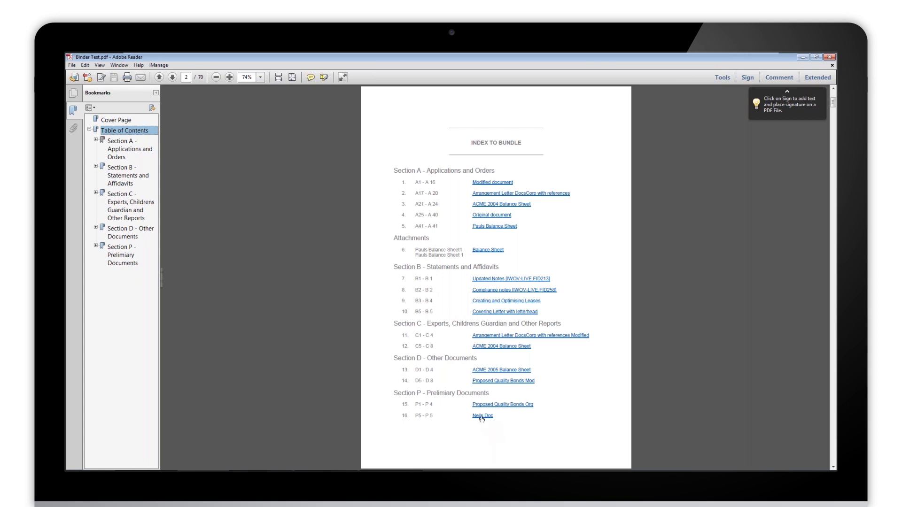
- Follow the index's Compliance notes link to that email in Section B
click(519, 291)
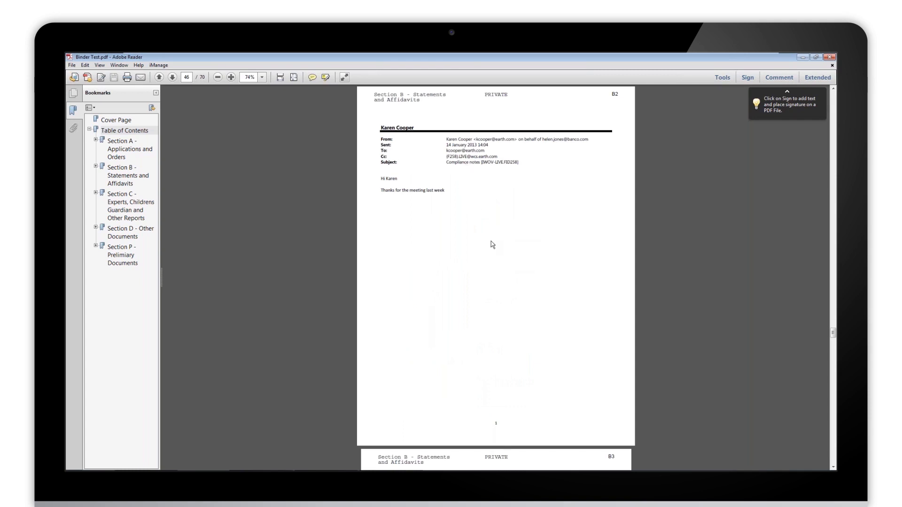
scroll(491, 241, down, 8)
scroll(491, 241, down, 5)
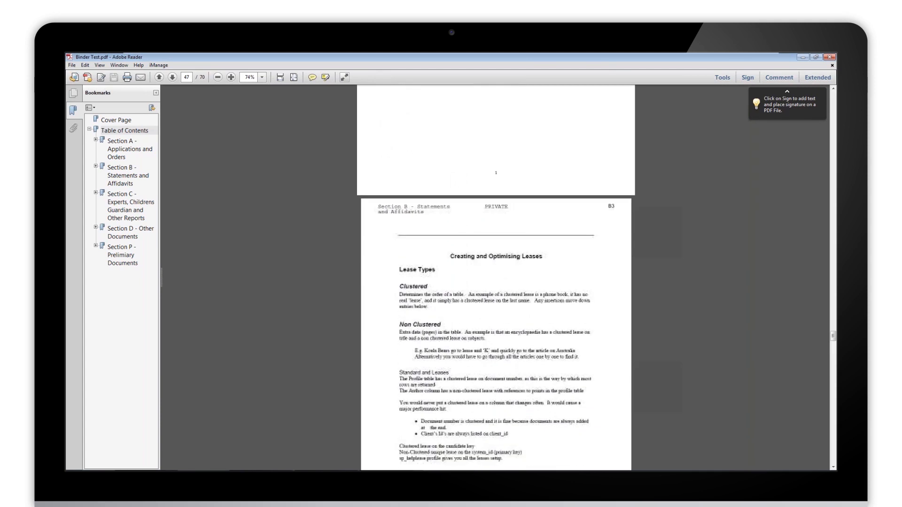
scroll(492, 241, down, 3)
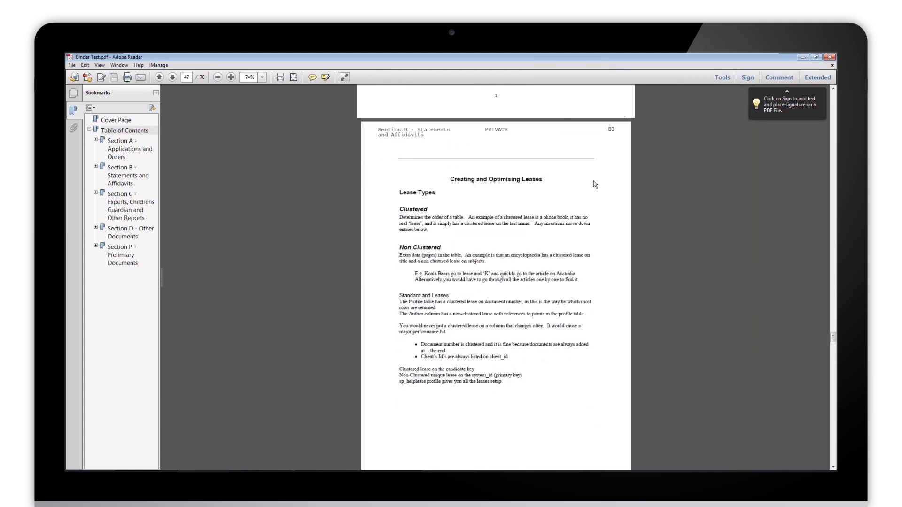
scroll(626, 118, down, 1)
scroll(626, 118, down, 4)
scroll(626, 118, down, 3)
scroll(626, 119, down, 3)
scroll(626, 118, down, 2)
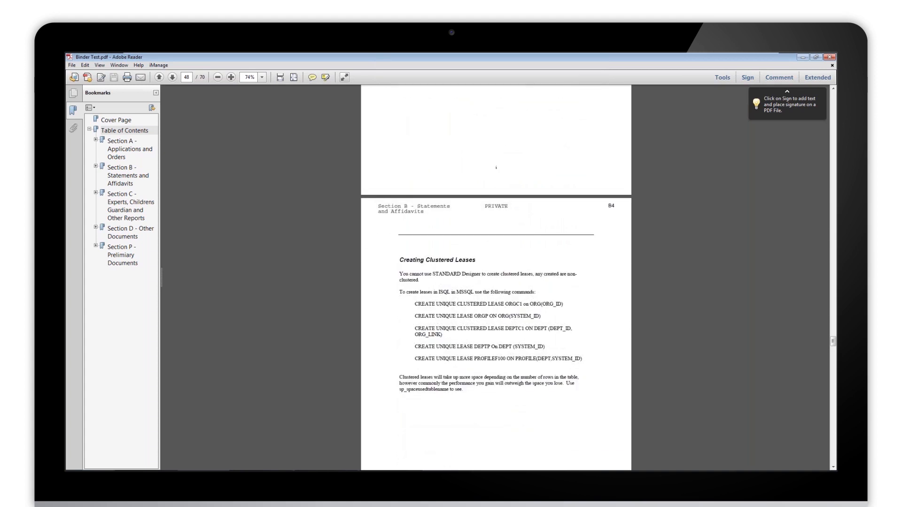